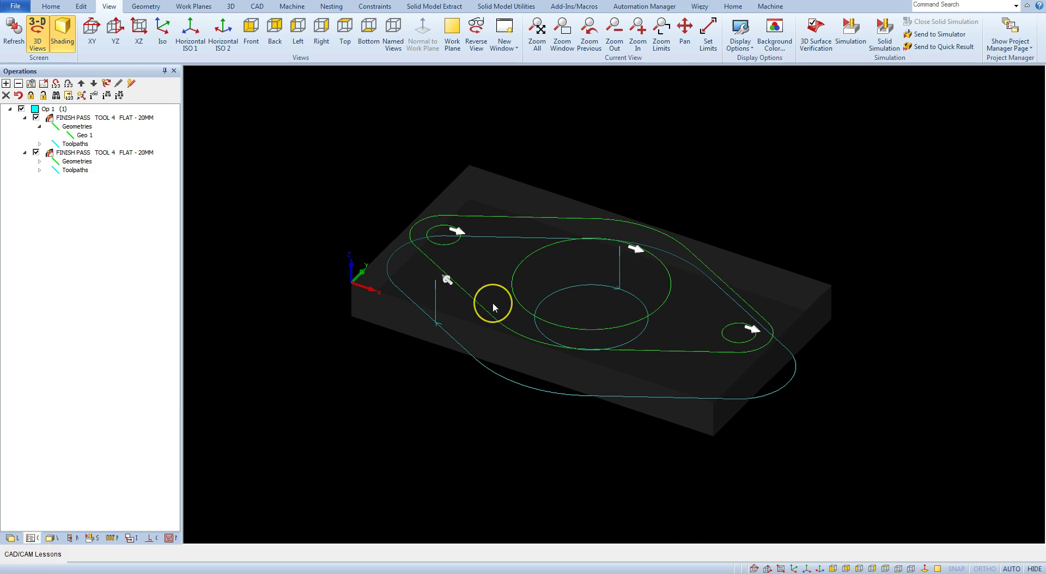
- Delete the second FINISH PASS and add the large circle to the first pass's geometries
{"action": "left_click", "coordinate": [73, 153]}
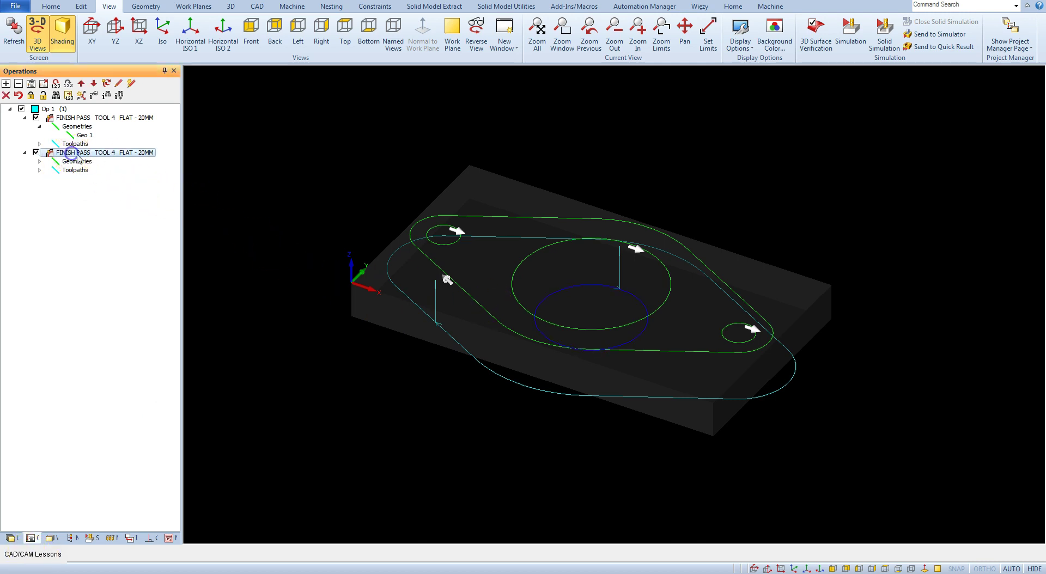
{"action": "left_click", "coordinate": [6, 95]}
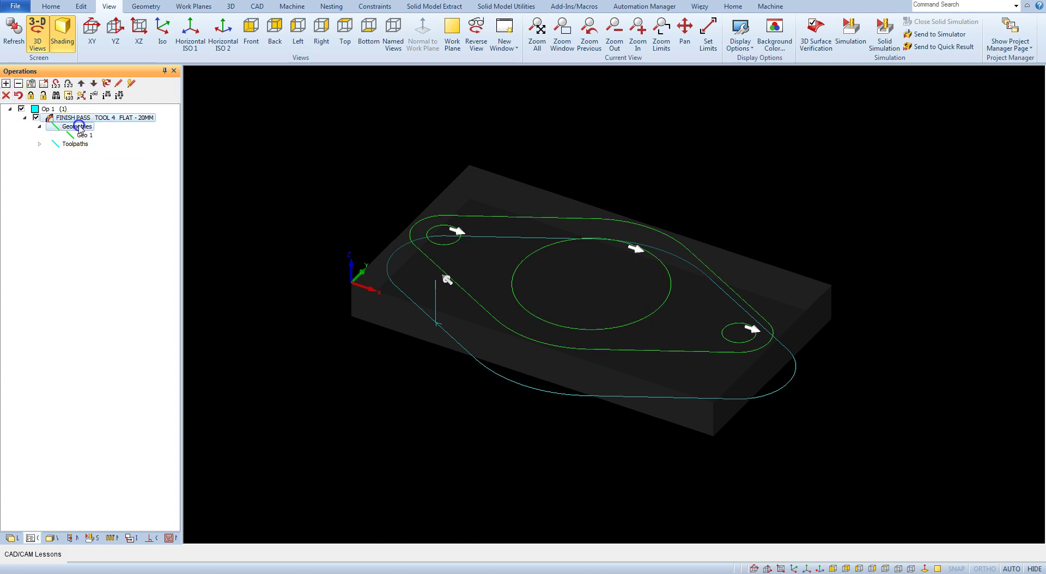
{"action": "left_click", "coordinate": [76, 127]}
{"action": "right_click", "coordinate": [78, 127]}
{"action": "left_click", "coordinate": [115, 158]}
{"action": "left_click", "coordinate": [522, 257]}
{"action": "key", "text": "Escape"}
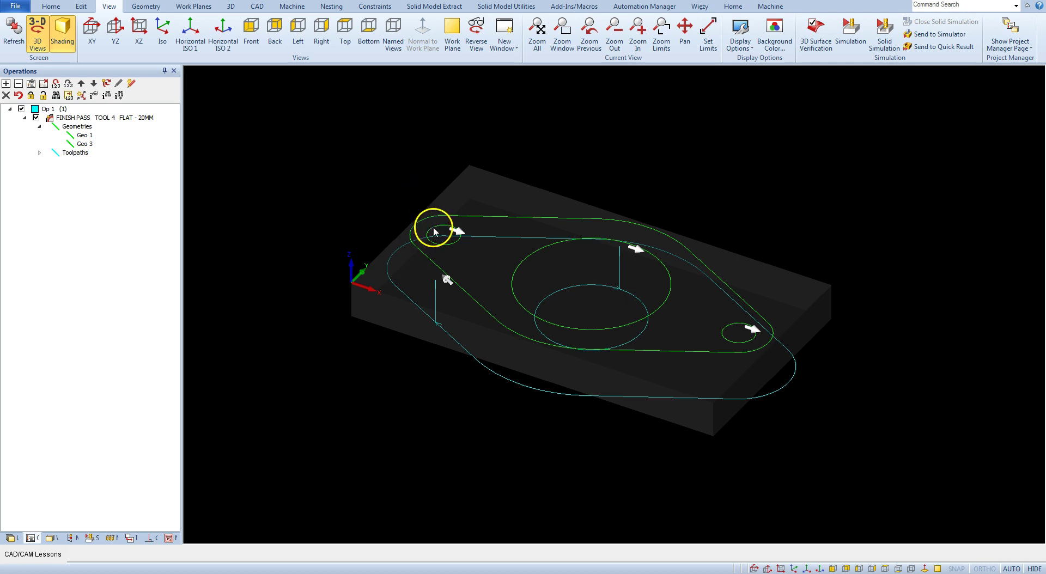
- Edit the FINISH PASS and turn on Apply Auto Lead In/Out
{"action": "left_click", "coordinate": [138, 117]}
{"action": "right_click", "coordinate": [138, 117]}
{"action": "left_click", "coordinate": [164, 125]}
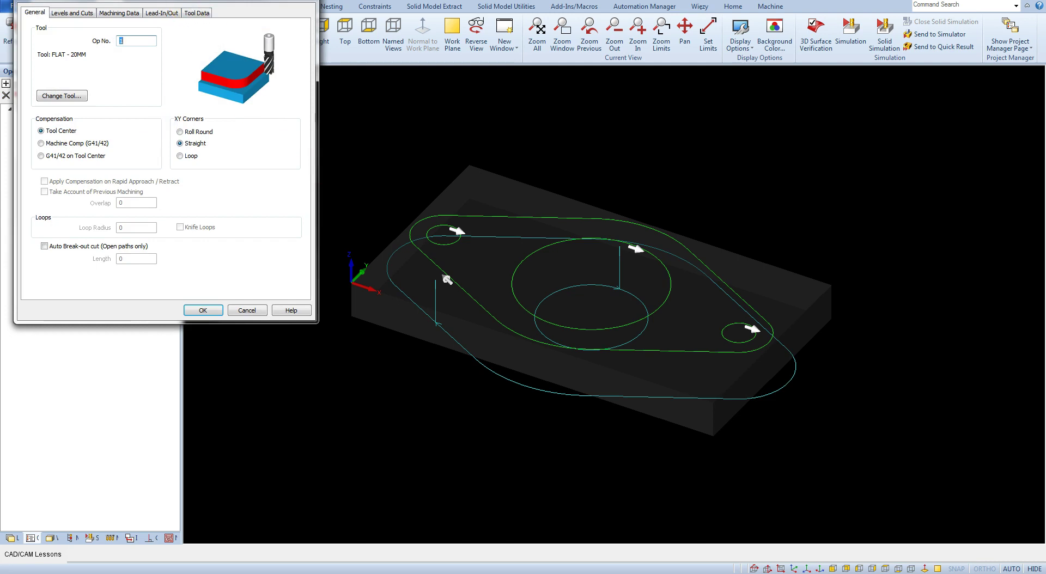
{"action": "left_click_drag", "start_coordinate": [204, 2], "coordinate": [396, 155]}
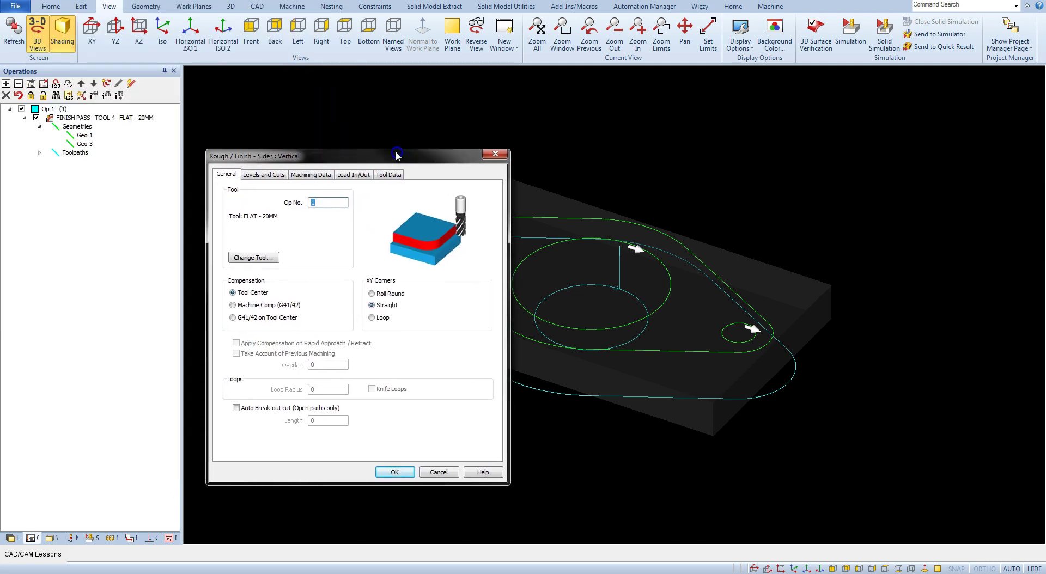
{"action": "left_click", "coordinate": [354, 175]}
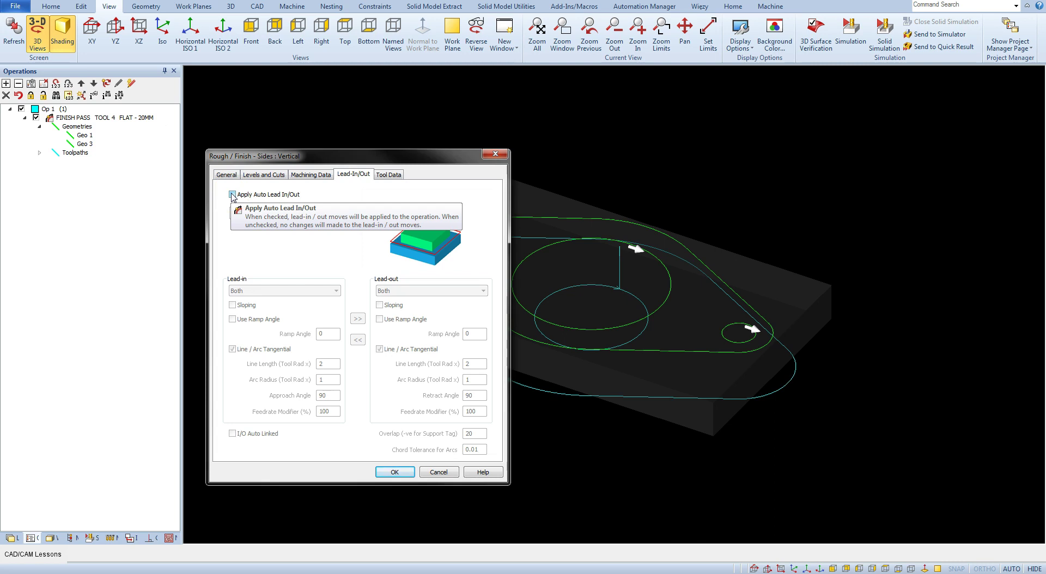
{"action": "left_click", "coordinate": [233, 194]}
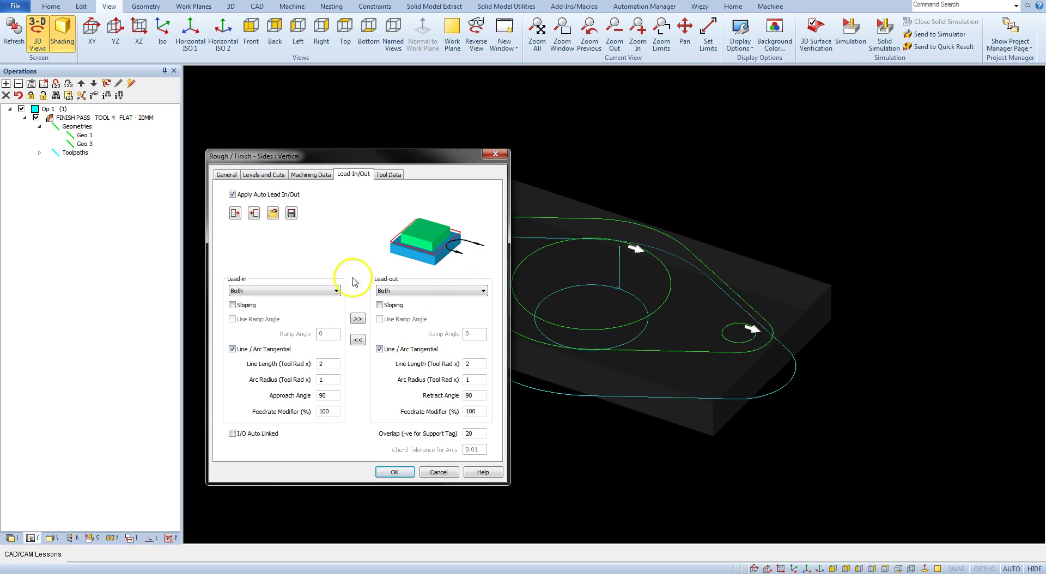
- Set the lead-in to Line and the lead-out to None, then apply
{"action": "left_click", "coordinate": [329, 291]}
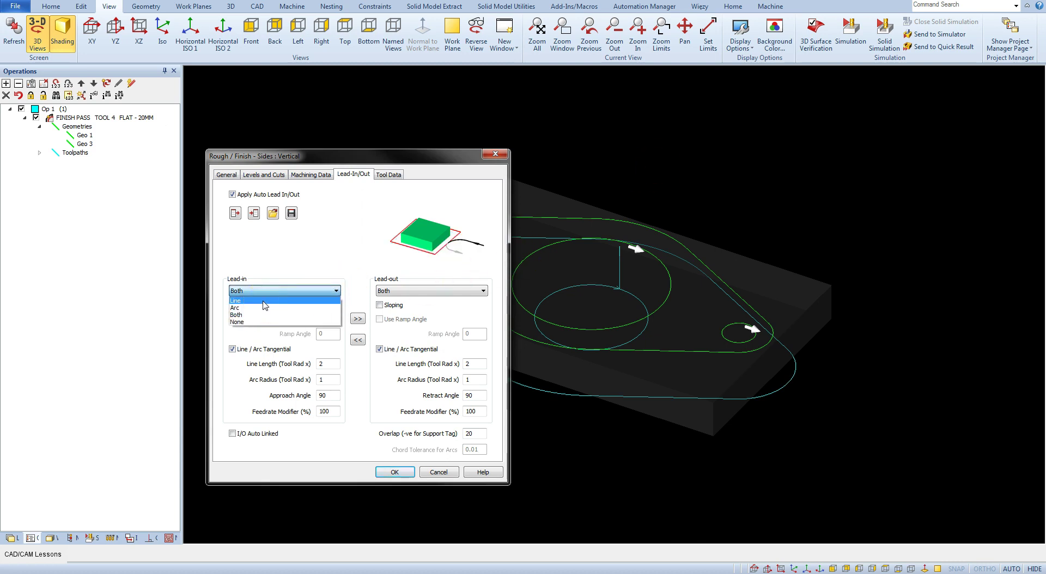
{"action": "left_click", "coordinate": [265, 301]}
{"action": "left_click", "coordinate": [354, 290]}
{"action": "left_click", "coordinate": [410, 291]}
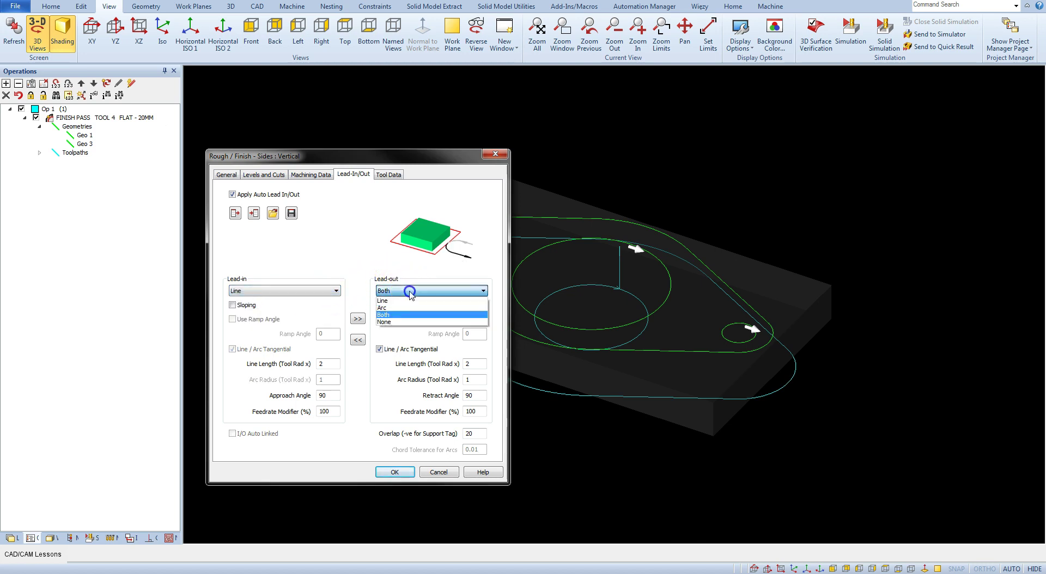
{"action": "left_click", "coordinate": [401, 322]}
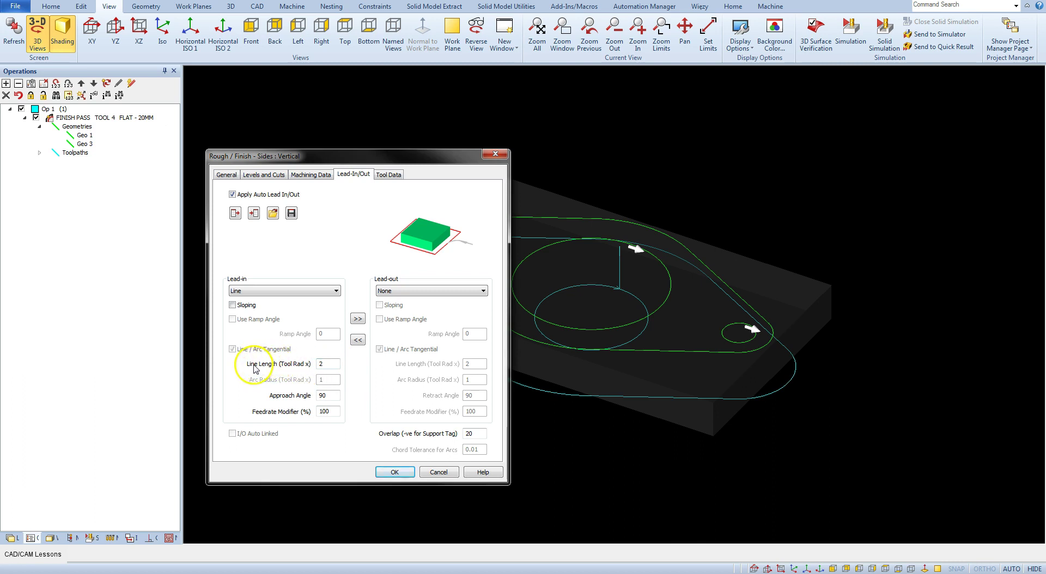
{"action": "left_click", "coordinate": [328, 363]}
{"action": "left_click", "coordinate": [336, 412]}
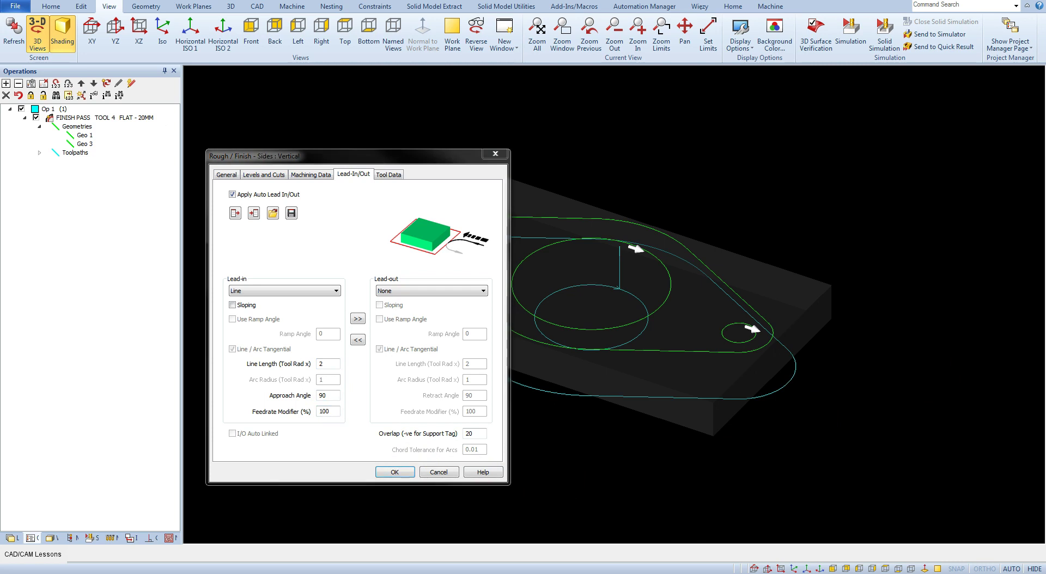
{"action": "left_click", "coordinate": [391, 473]}
{"action": "left_click", "coordinate": [394, 472]}
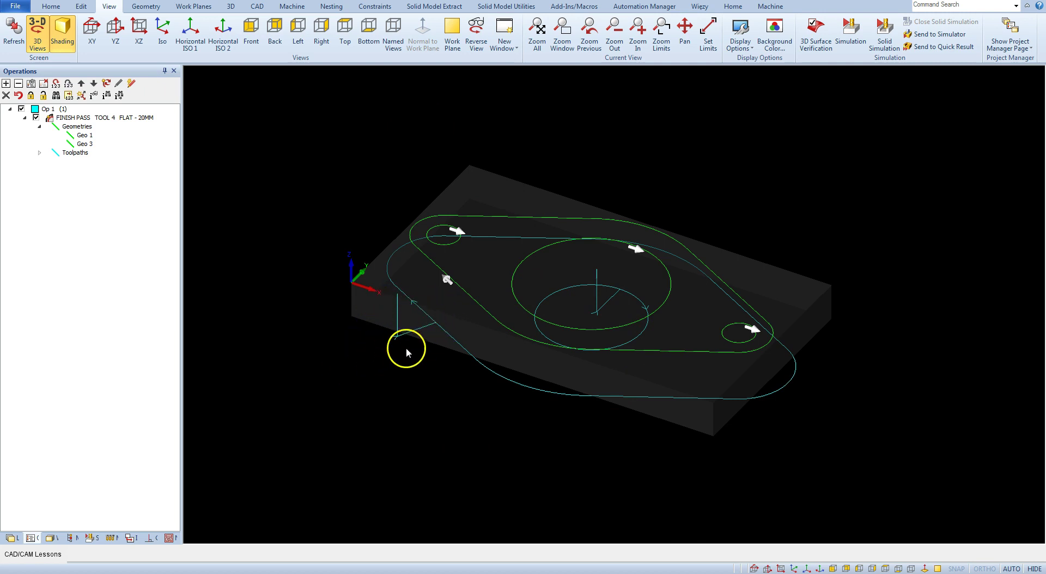
- Reopen the FINISH PASS settings and review the Lead-In/Out and tool pages
{"action": "right_click", "coordinate": [129, 118]}
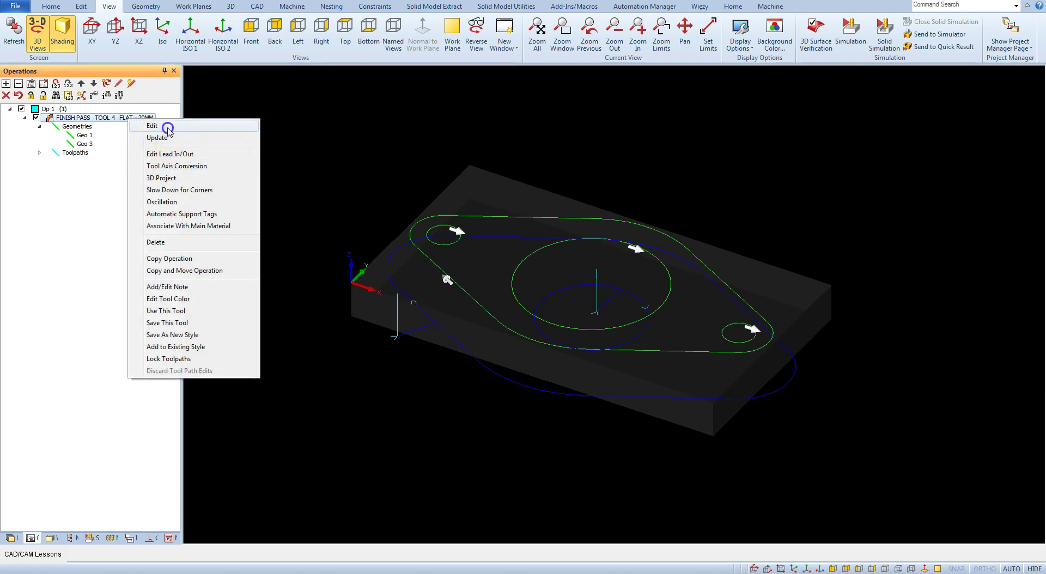
{"action": "left_click", "coordinate": [159, 126]}
{"action": "left_click_drag", "start_coordinate": [175, 16], "coordinate": [218, 113]}
{"action": "left_click", "coordinate": [207, 128]}
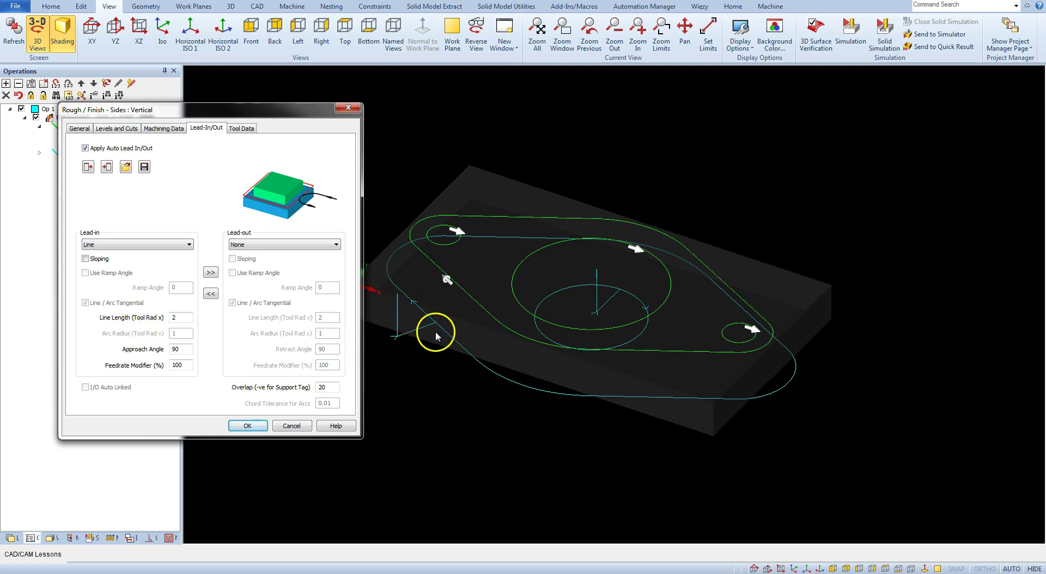
{"action": "mouse_move", "coordinate": [166, 320]}
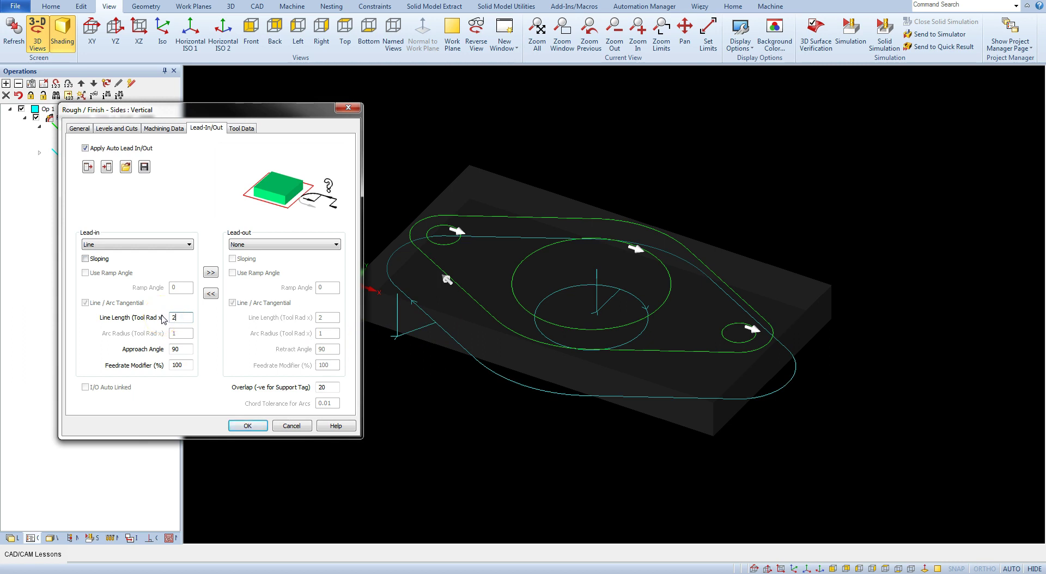
{"action": "left_click", "coordinate": [182, 291]}
{"action": "left_click", "coordinate": [79, 127]}
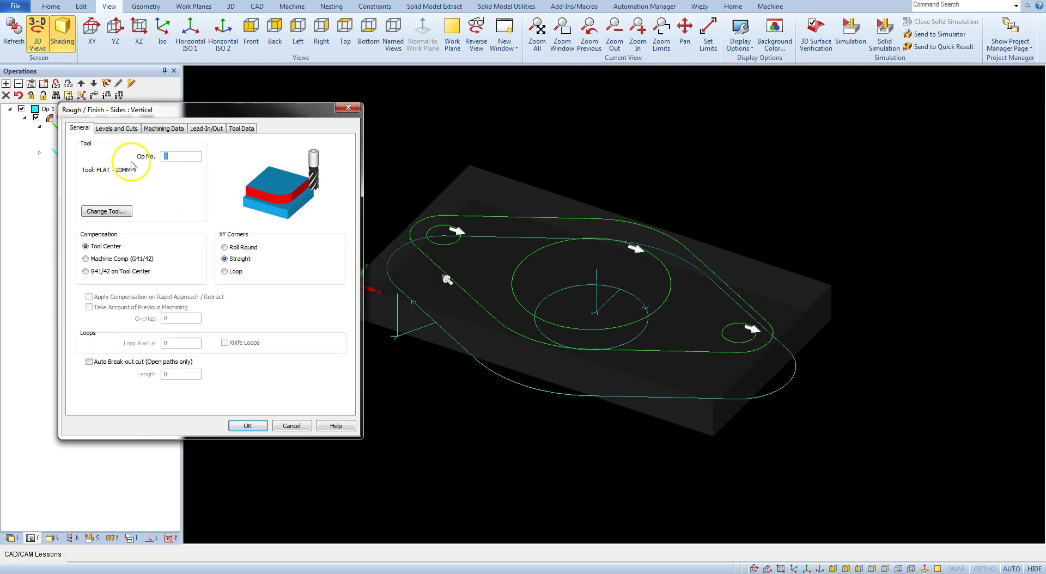
{"action": "left_click", "coordinate": [208, 130]}
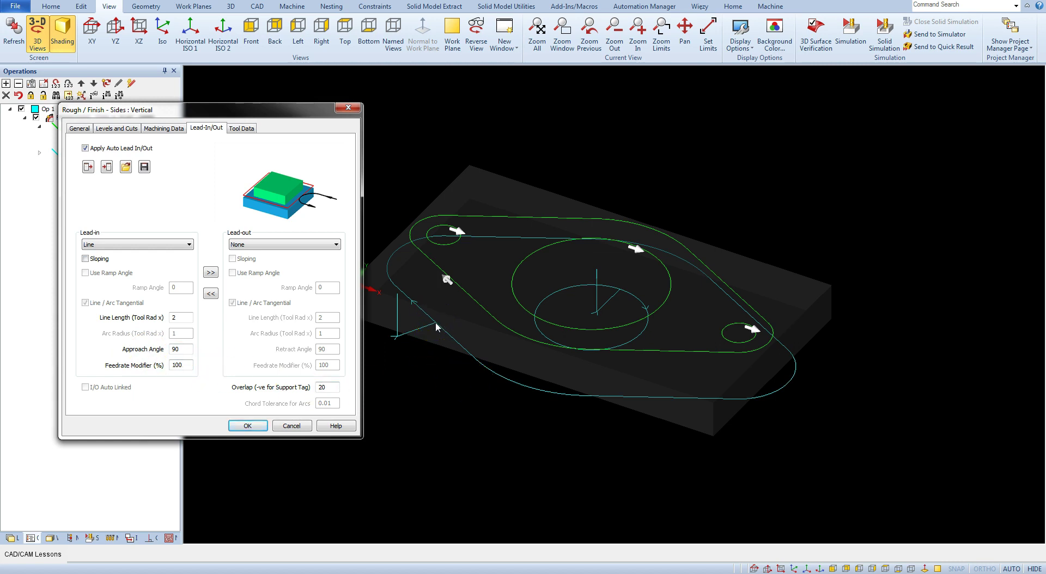
- Change the lead-in approach angle to 45° and confirm
{"action": "double_click", "coordinate": [186, 349]}
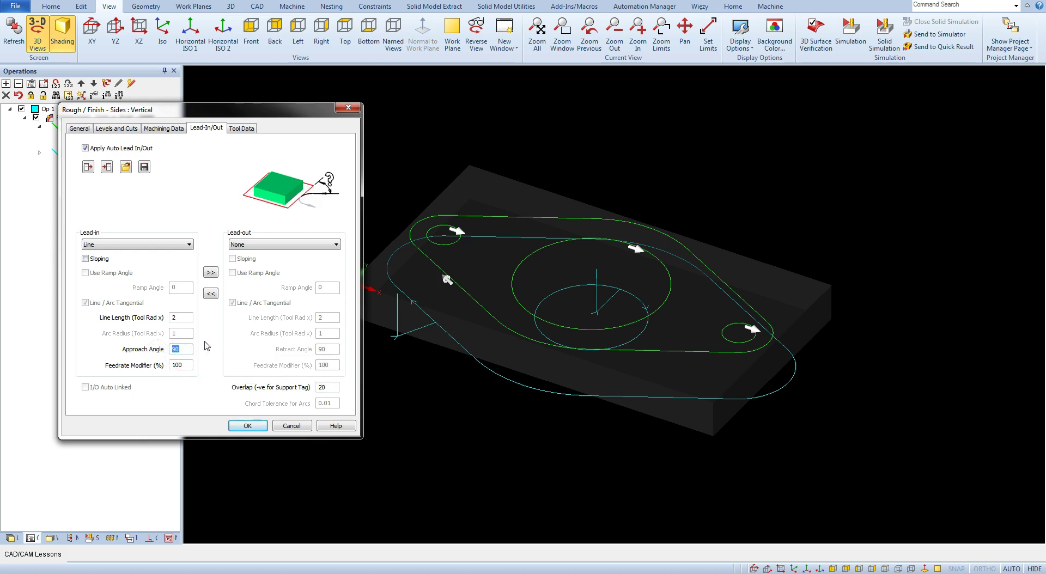
{"action": "type", "text": "45"}
{"action": "left_click", "coordinate": [248, 426]}
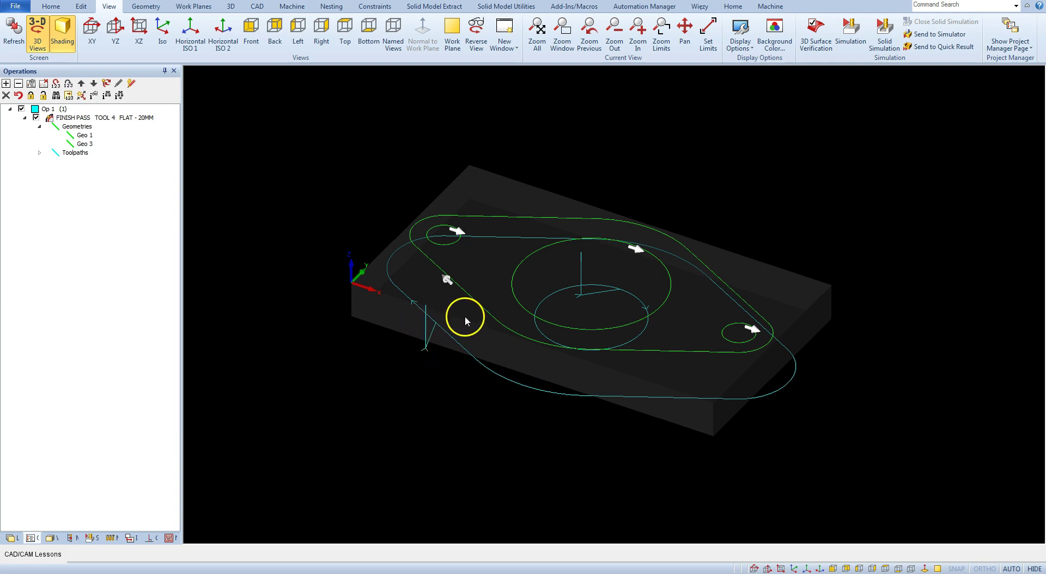
{"action": "left_click", "coordinate": [83, 120]}
- Reset the approach angle to 90° and make the Line lead-in Sloping
{"action": "left_click", "coordinate": [112, 128]}
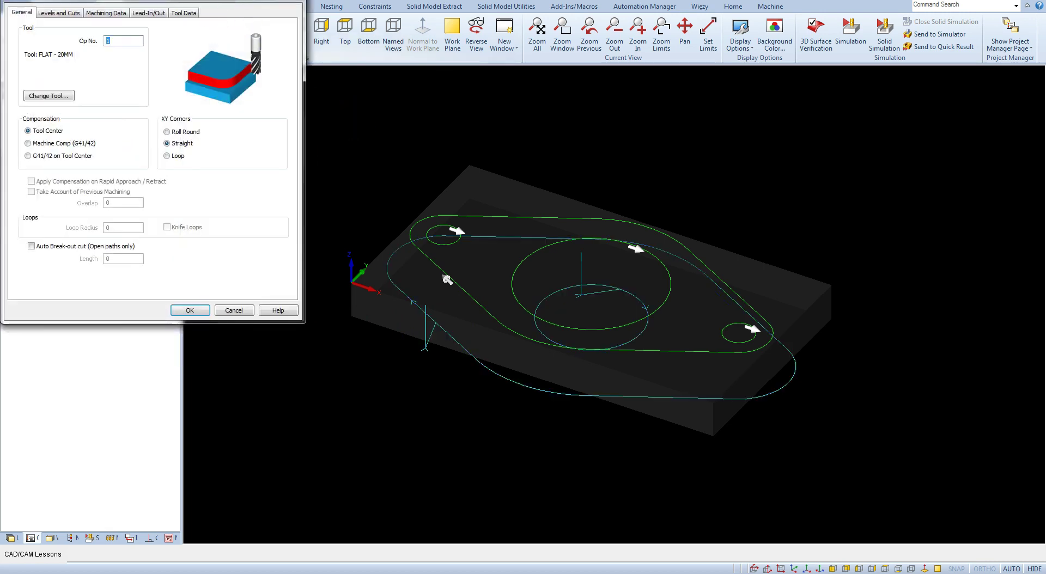
{"action": "left_click_drag", "start_coordinate": [197, 7], "coordinate": [439, 137]}
{"action": "left_click", "coordinate": [389, 154]}
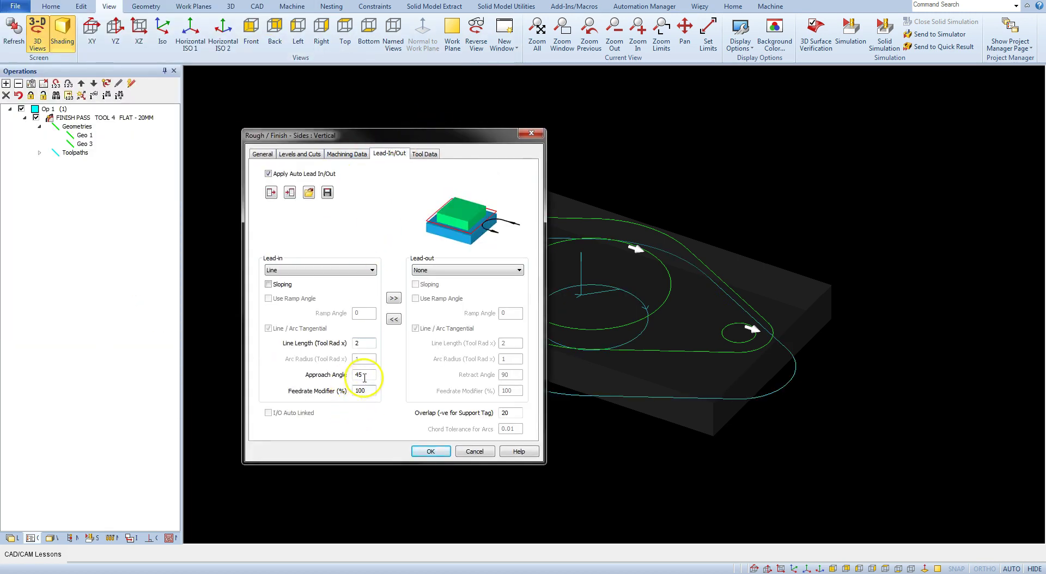
{"action": "double_click", "coordinate": [360, 375]}
{"action": "type", "text": "90"}
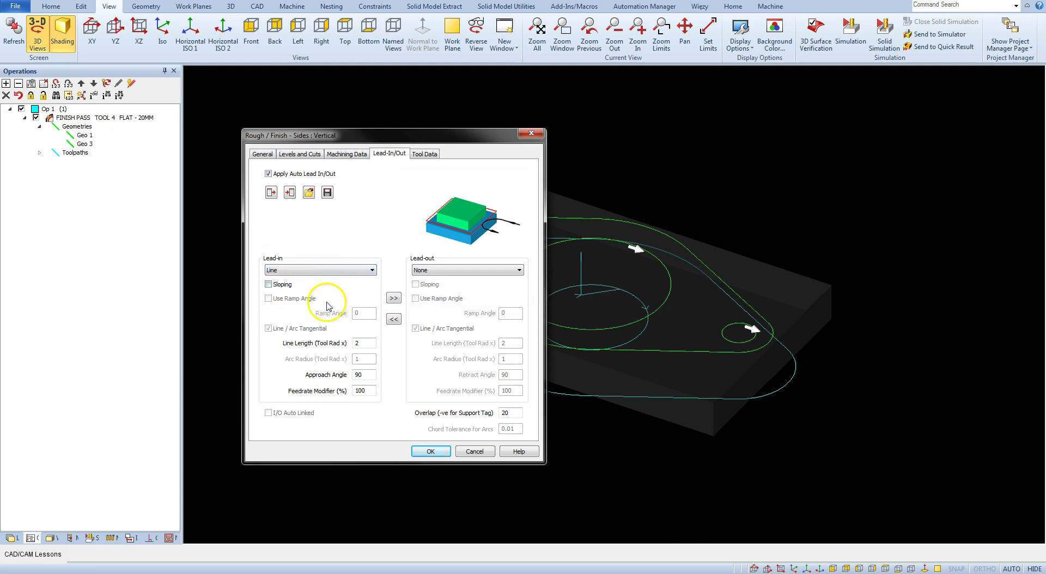
{"action": "left_click", "coordinate": [281, 286]}
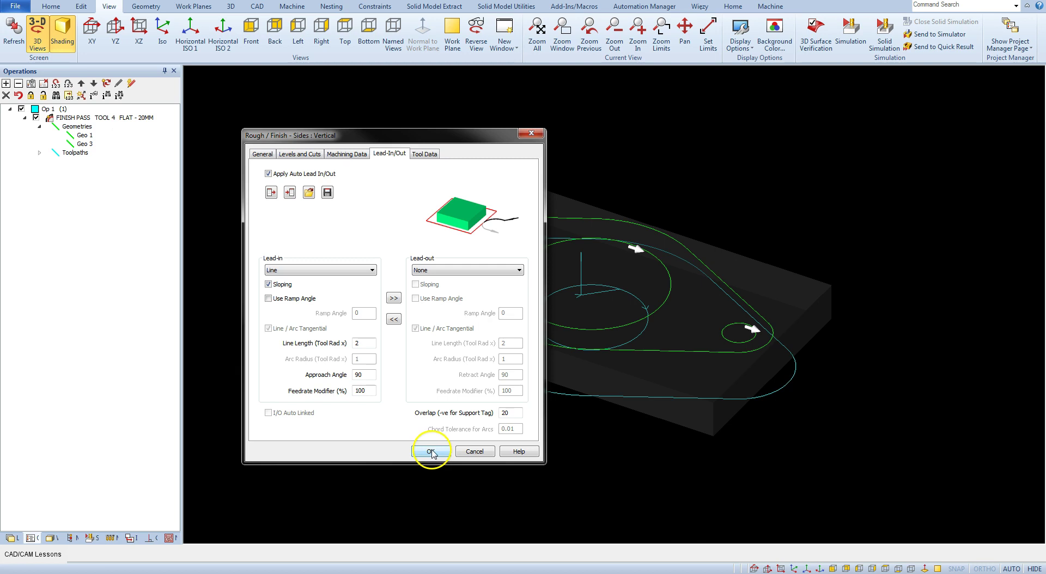
{"action": "left_click", "coordinate": [431, 452]}
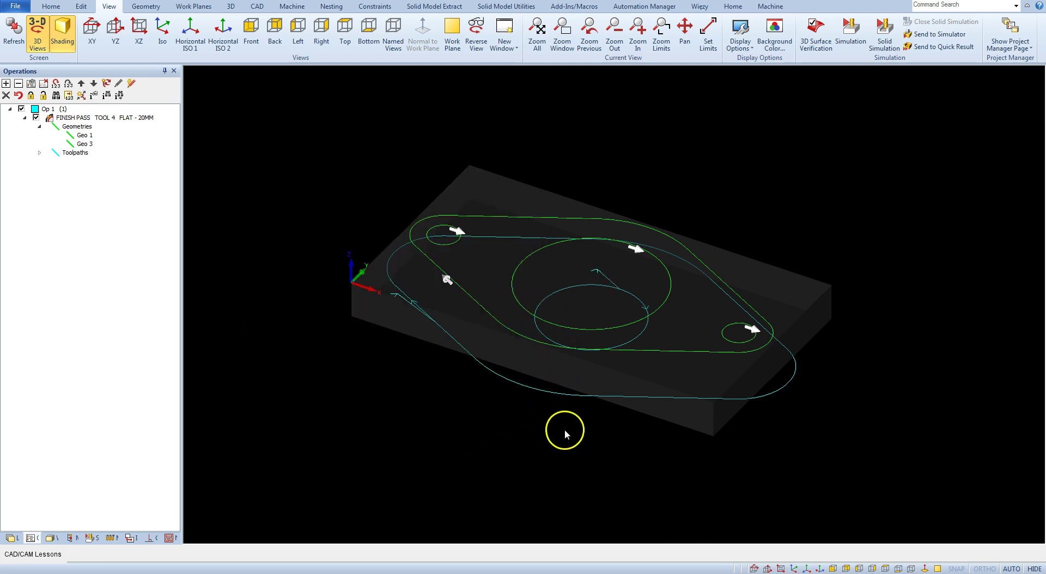
- Copy the sloping Line lead-in settings to the lead-out with >> and apply
{"action": "middle_click_drag", "start_coordinate": [446, 416], "coordinate": [568, 374]}
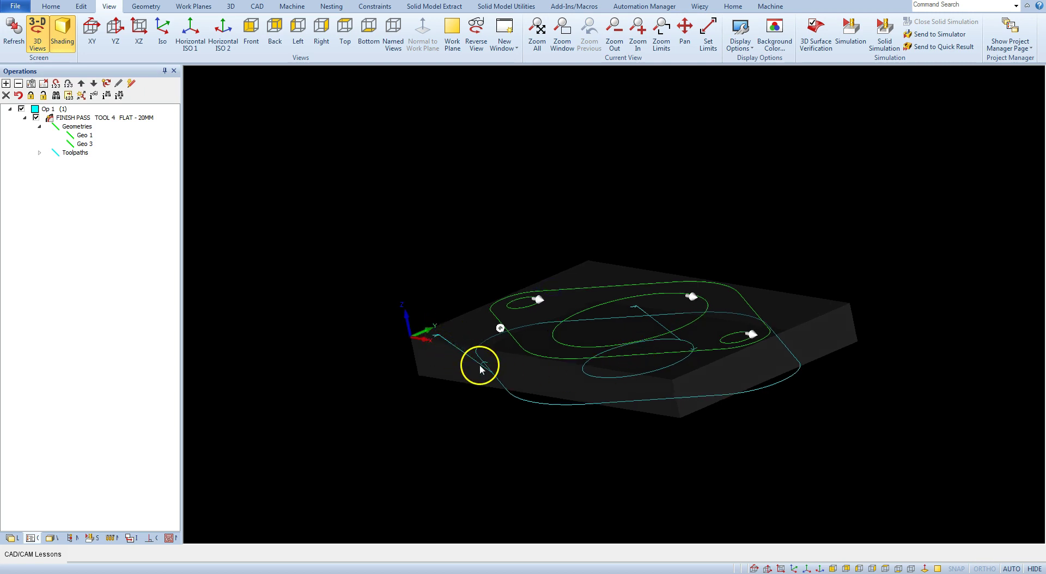
{"action": "middle_click_drag", "start_coordinate": [545, 327], "coordinate": [271, 157]}
{"action": "right_click", "coordinate": [108, 117]}
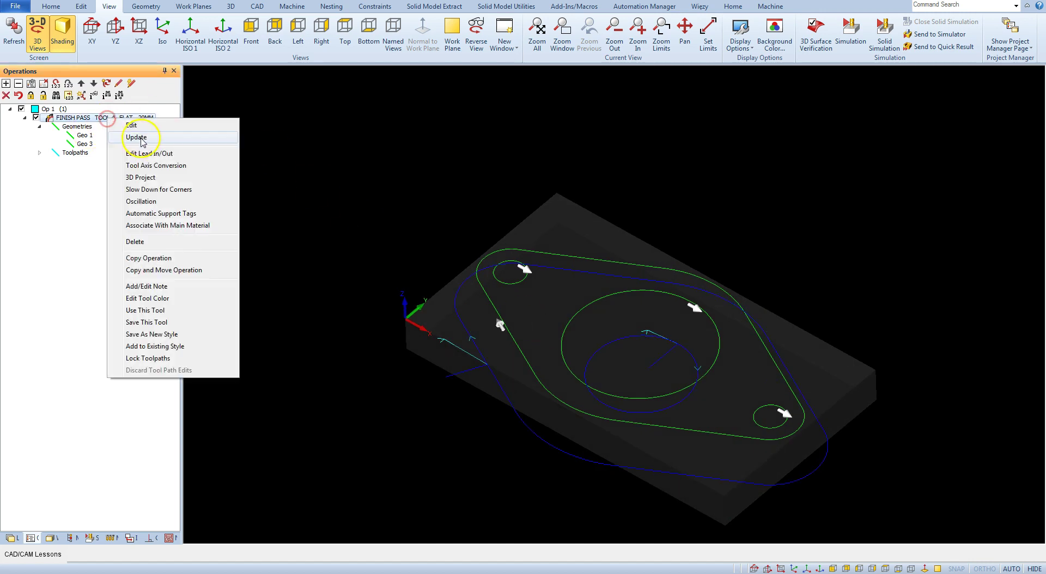
{"action": "left_click", "coordinate": [145, 126]}
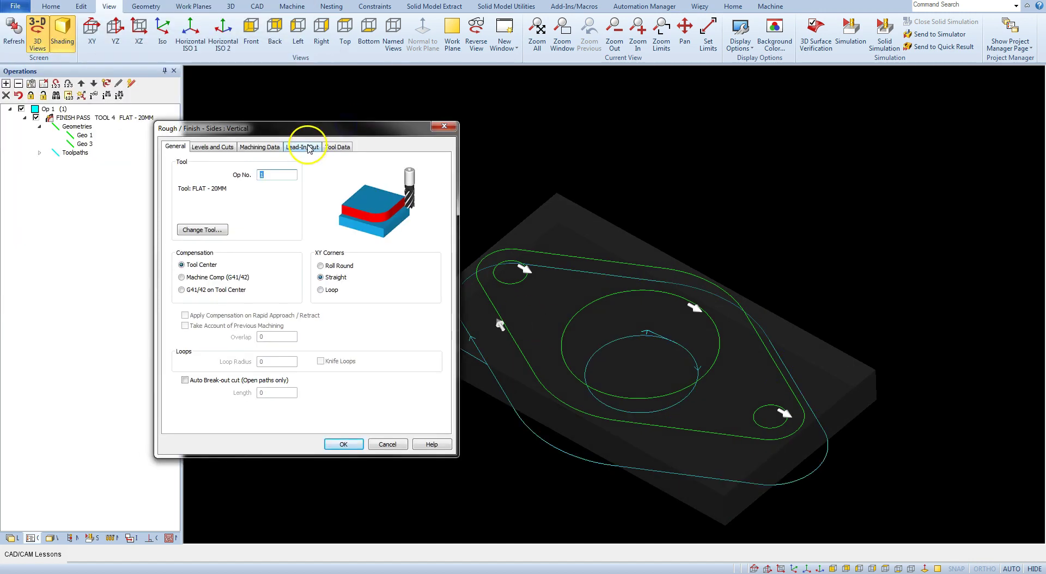
{"action": "left_click", "coordinate": [308, 148]}
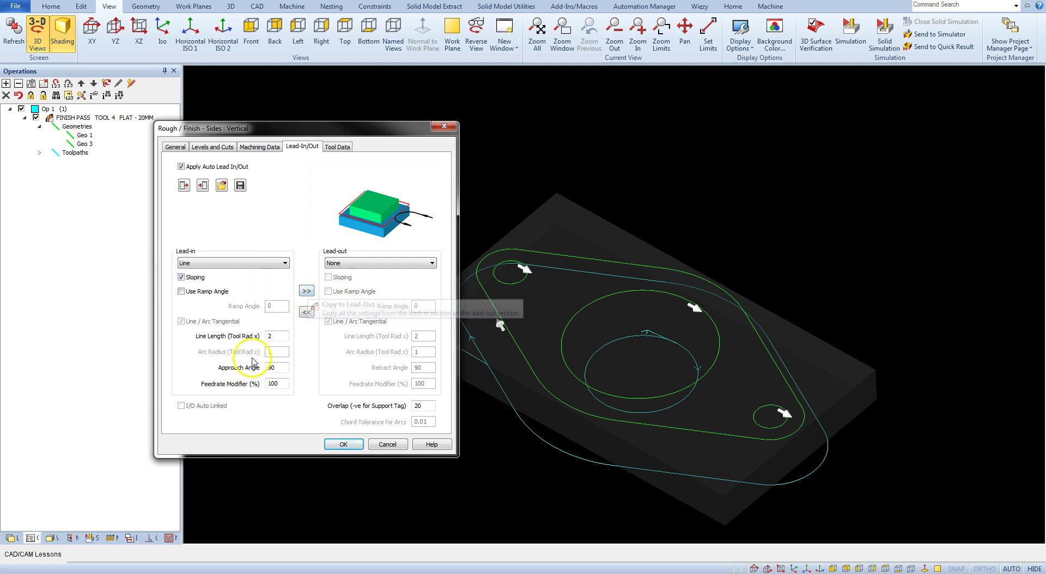
{"action": "left_click", "coordinate": [307, 291]}
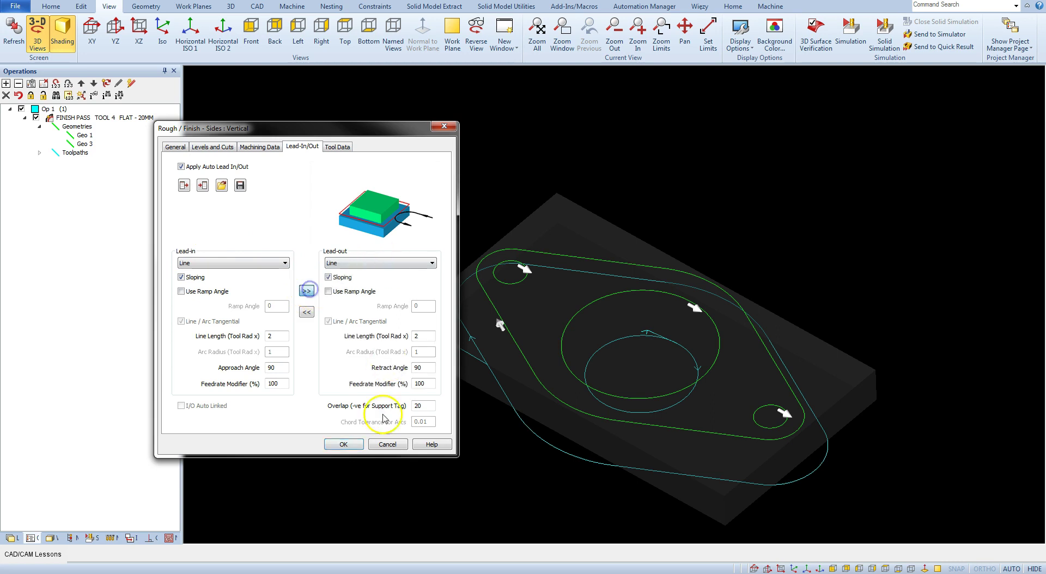
{"action": "left_click", "coordinate": [343, 444]}
{"action": "middle_click_drag", "start_coordinate": [621, 348], "coordinate": [866, 328]}
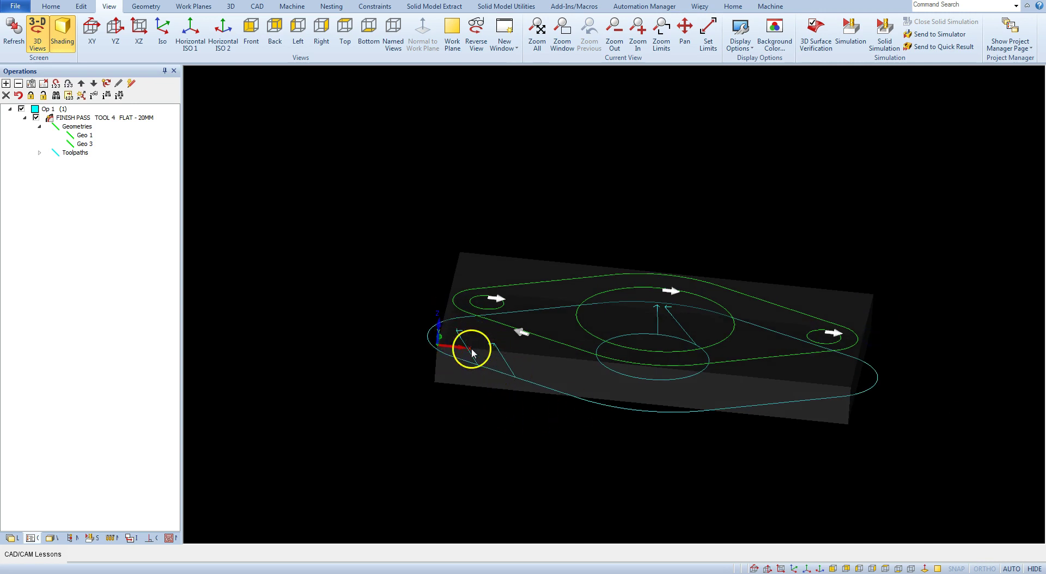
{"action": "middle_click_drag", "start_coordinate": [460, 327], "coordinate": [509, 330]}
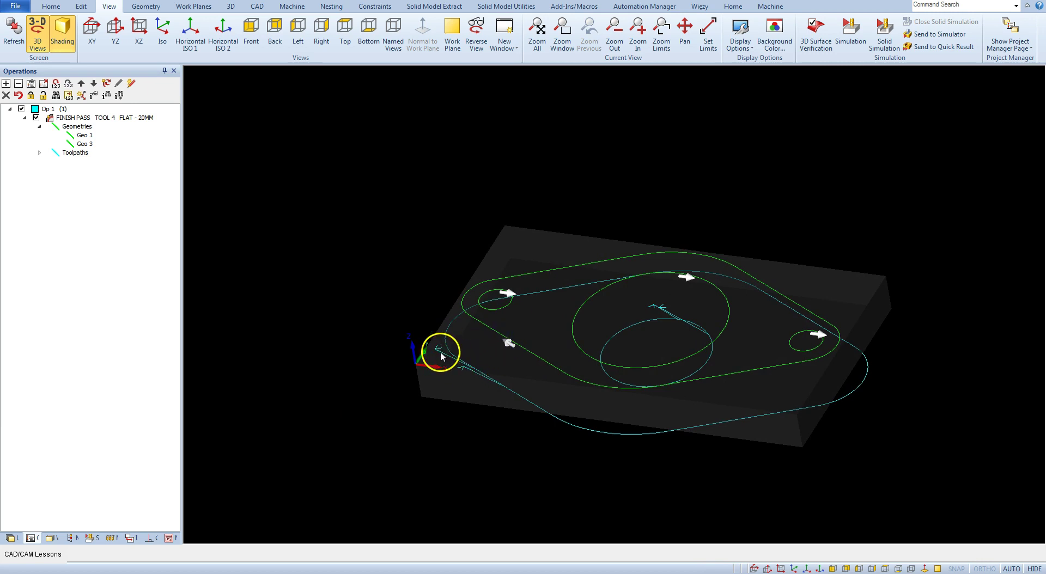
{"action": "middle_click_drag", "start_coordinate": [447, 357], "coordinate": [601, 246]}
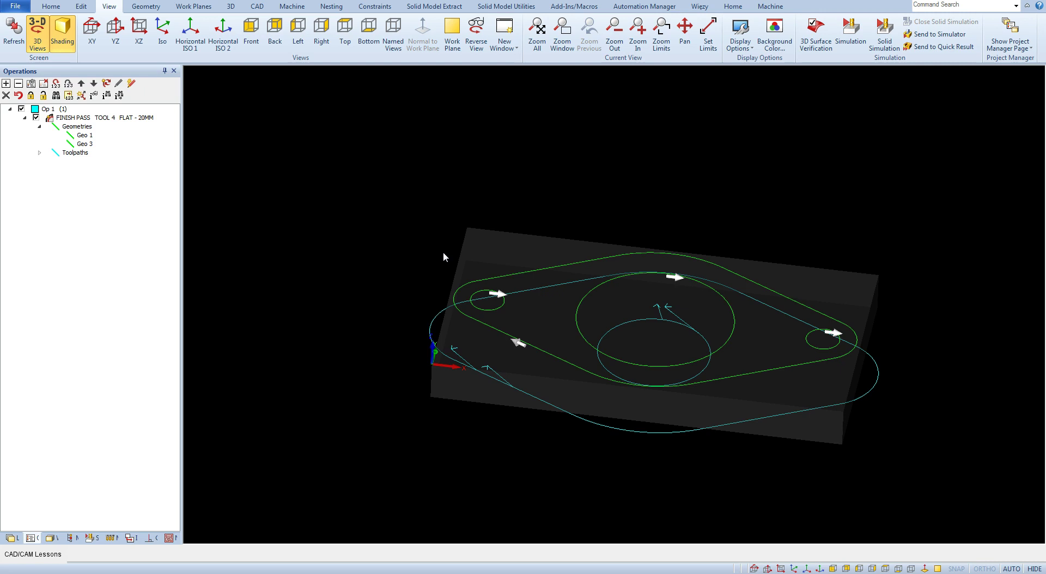
{"action": "middle_click_drag", "start_coordinate": [535, 404], "coordinate": [485, 380]}
{"action": "right_click", "coordinate": [115, 120]}
- Open the FINISH PASS Lead-In/Out page showing sloping Line lead-in and lead-out, length 2 at 90°
{"action": "left_click", "coordinate": [138, 127]}
{"action": "left_click_drag", "start_coordinate": [142, 7], "coordinate": [248, 141]}
{"action": "left_click", "coordinate": [255, 165]}
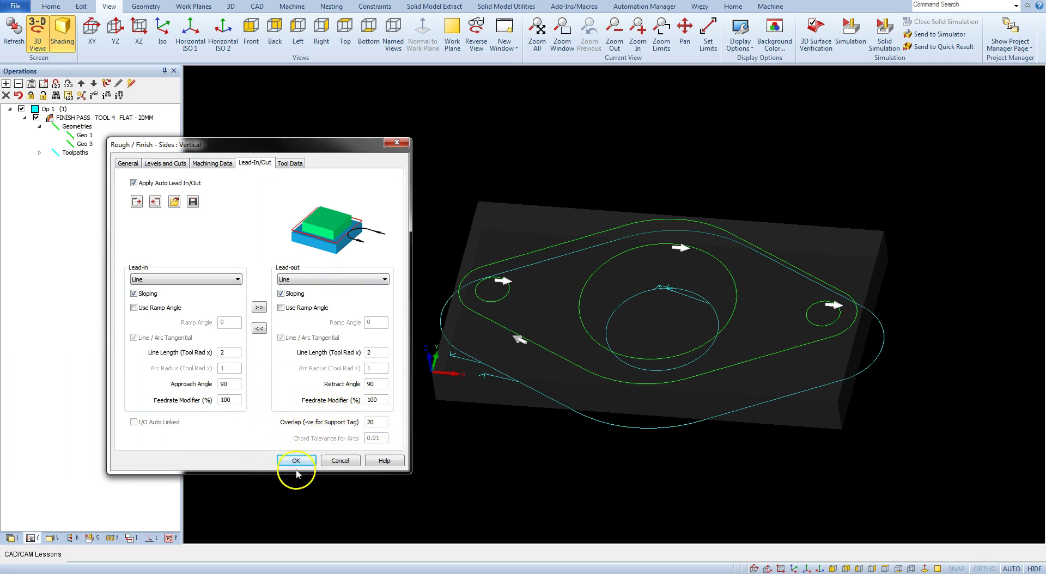
{"action": "left_click", "coordinate": [940, 436]}
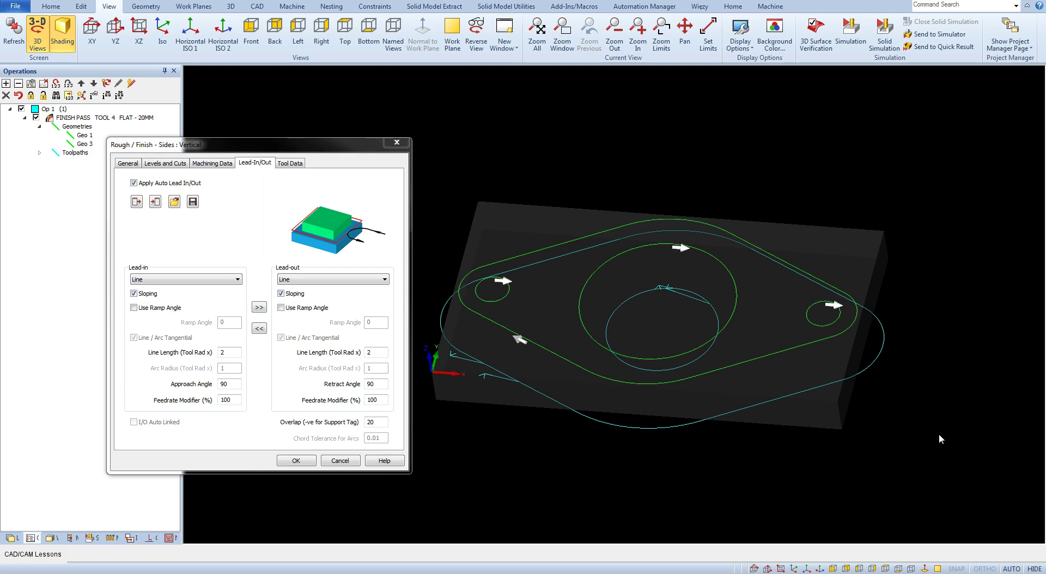